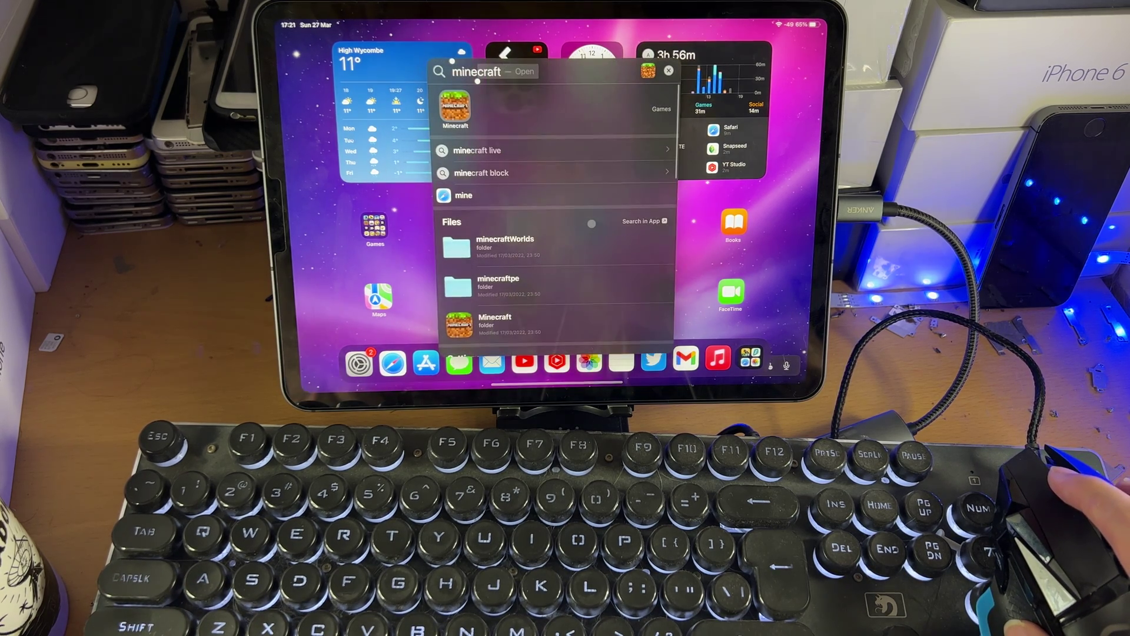
text(dsadsadsa)
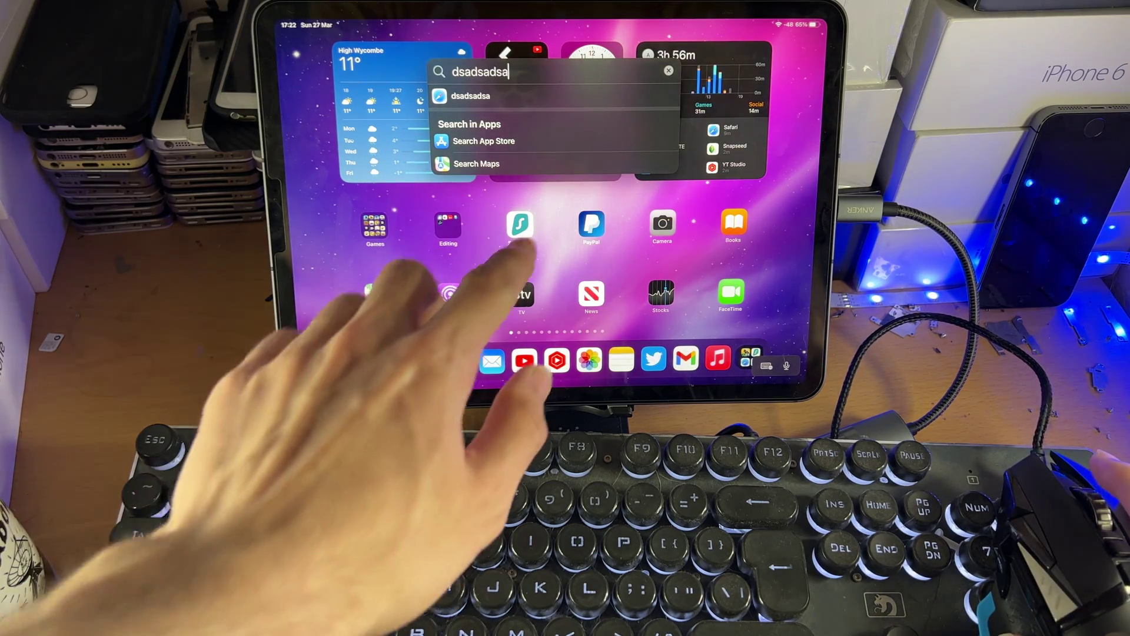
Close the Spotlight search results by tapping outside the panel.
click(495, 265)
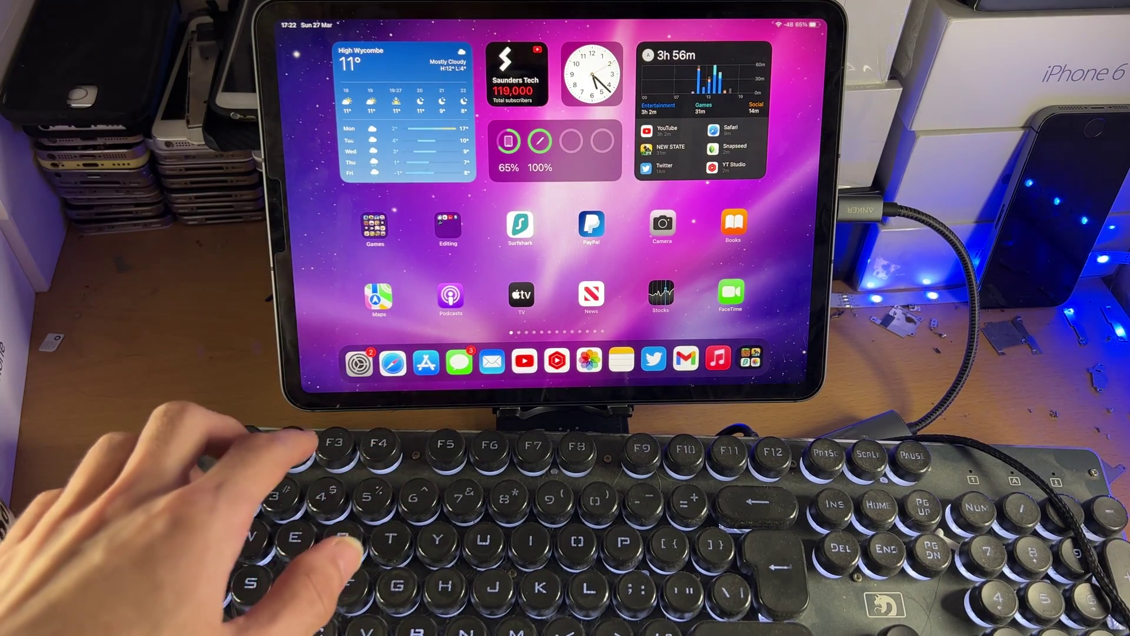
Show the iPad's General › About page in Settings.
click(359, 363)
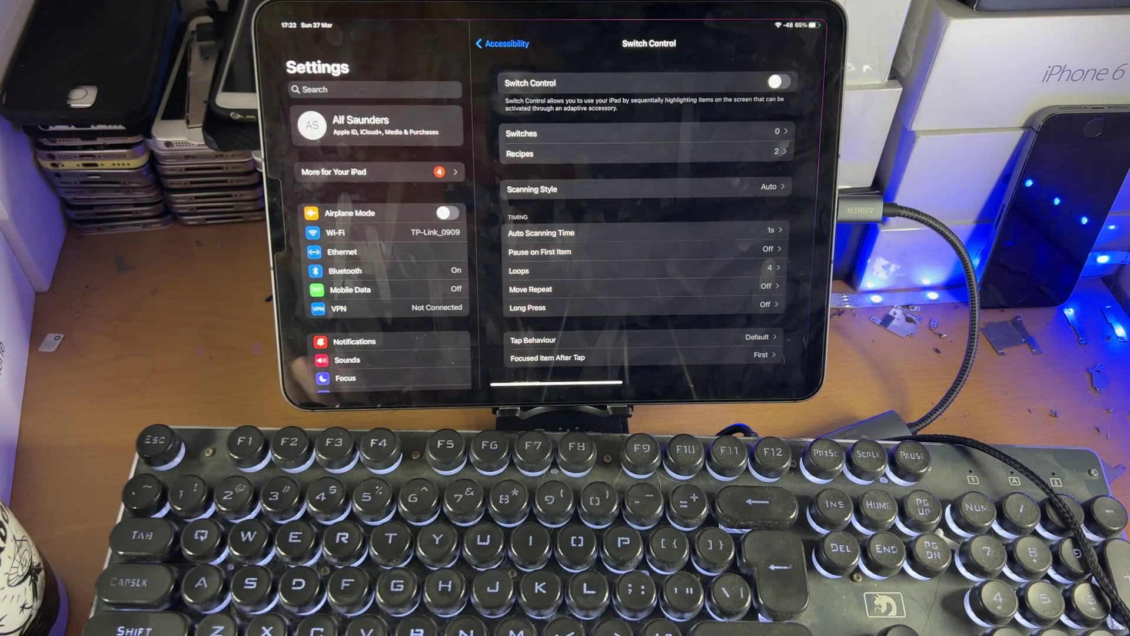
scroll(380, 265, down, 5)
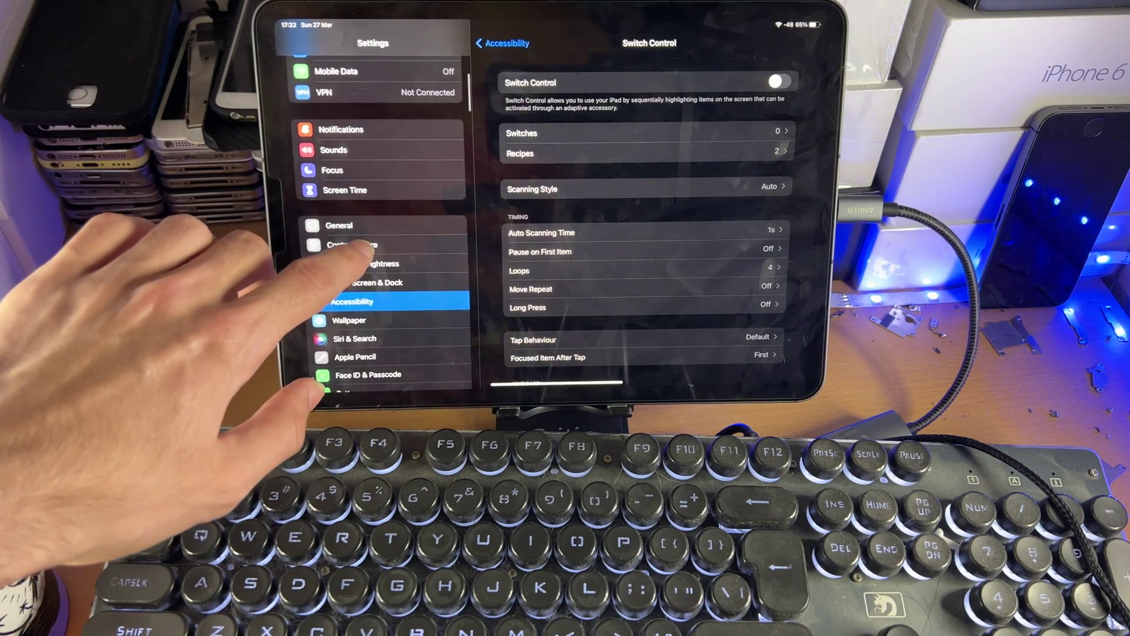
click(338, 225)
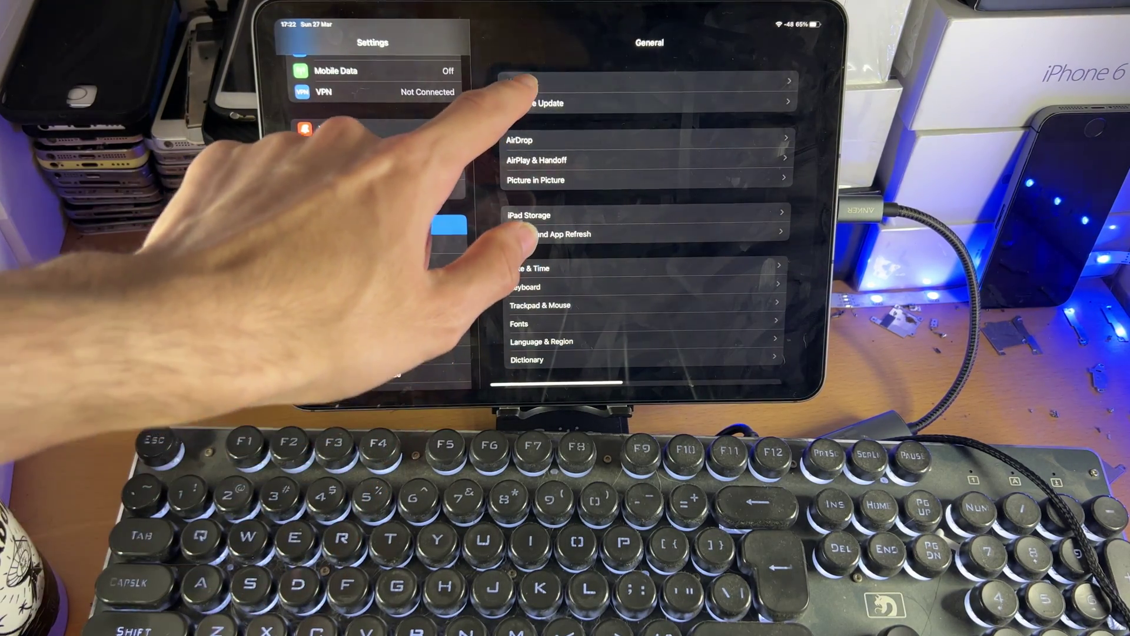
click(530, 82)
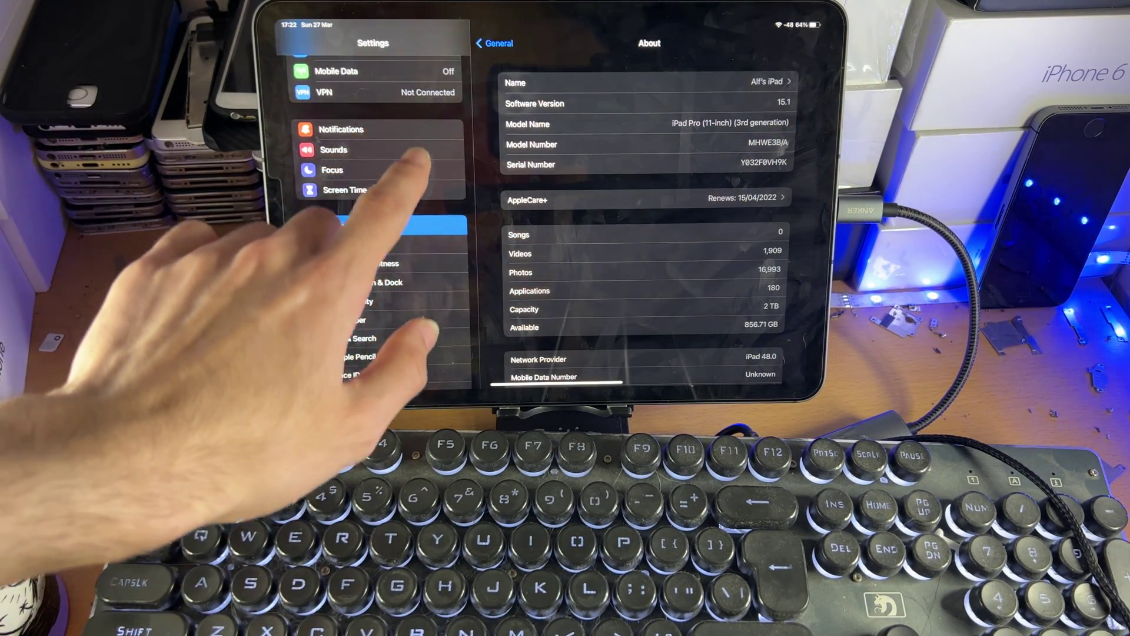
scroll(380, 221, up, 2)
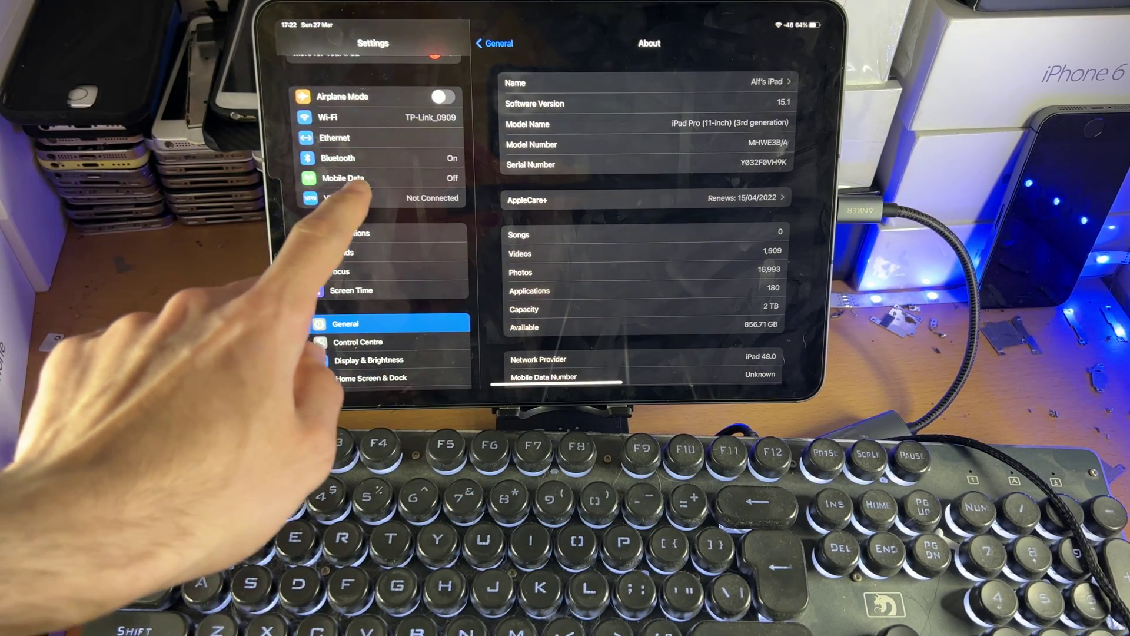
View the Bluetooth paired devices, then swipe up to the Home Screen.
click(345, 158)
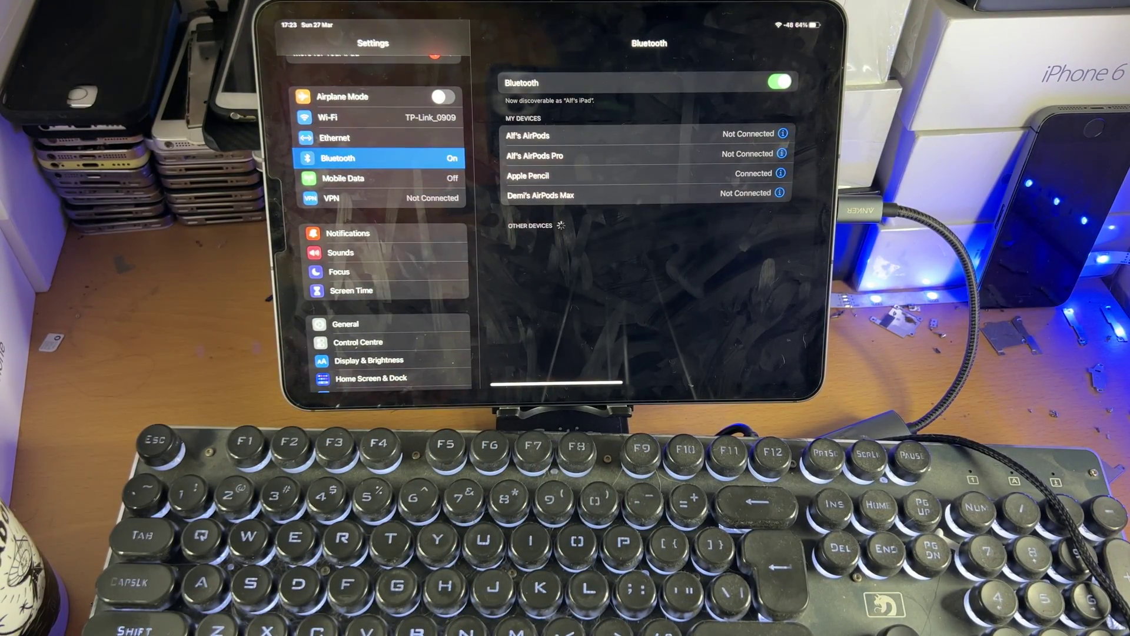
drag(566, 382, 565, 265)
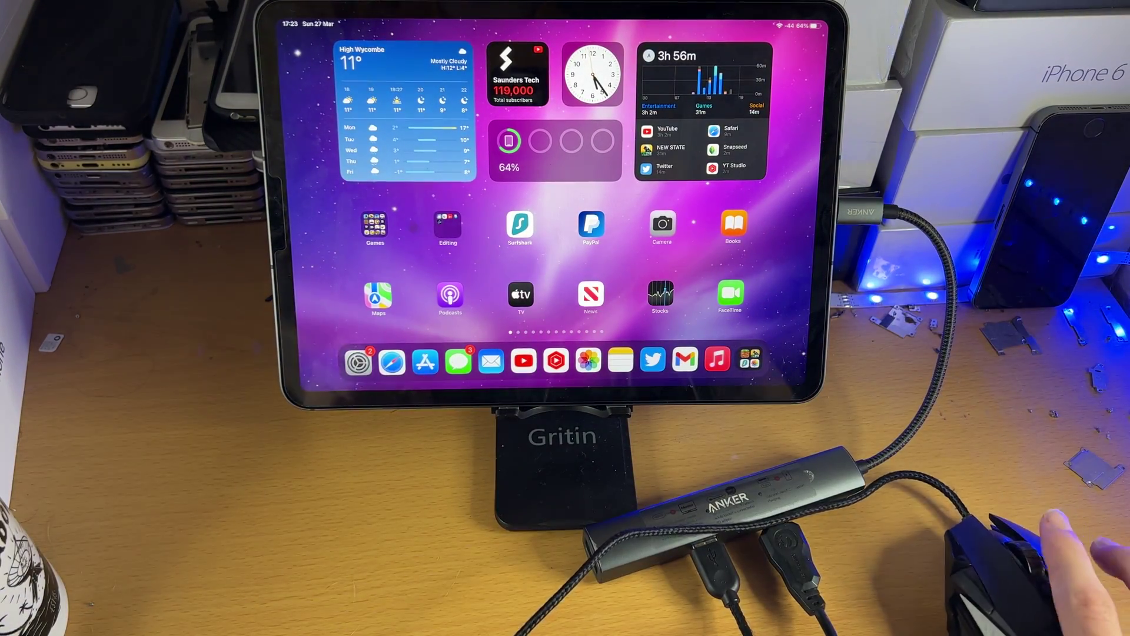
scroll(633, 201, down, 2)
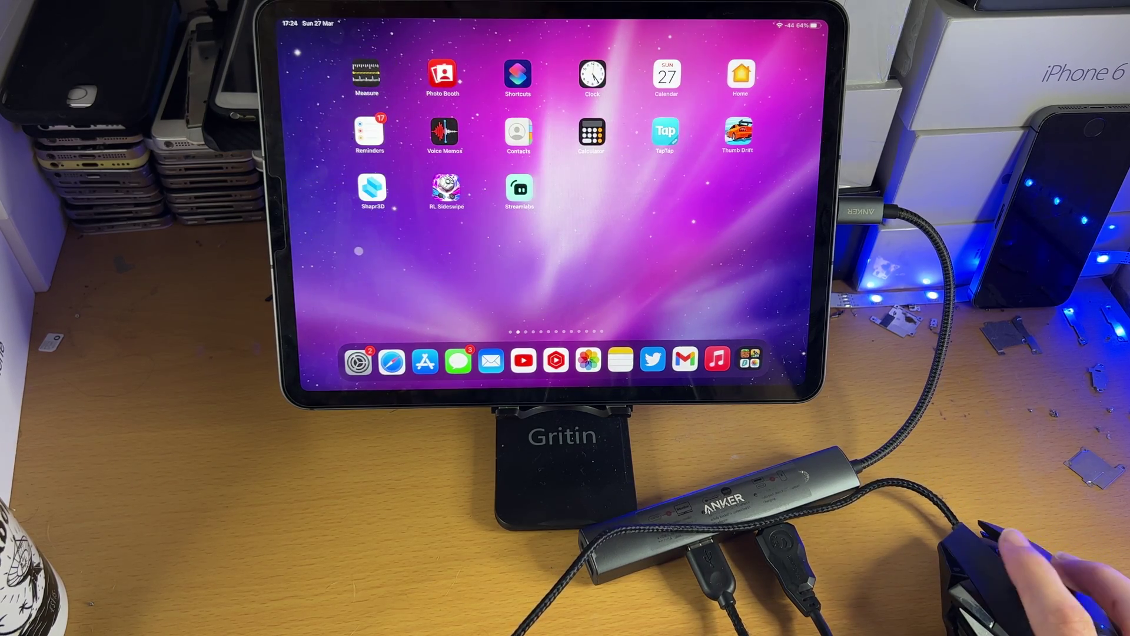